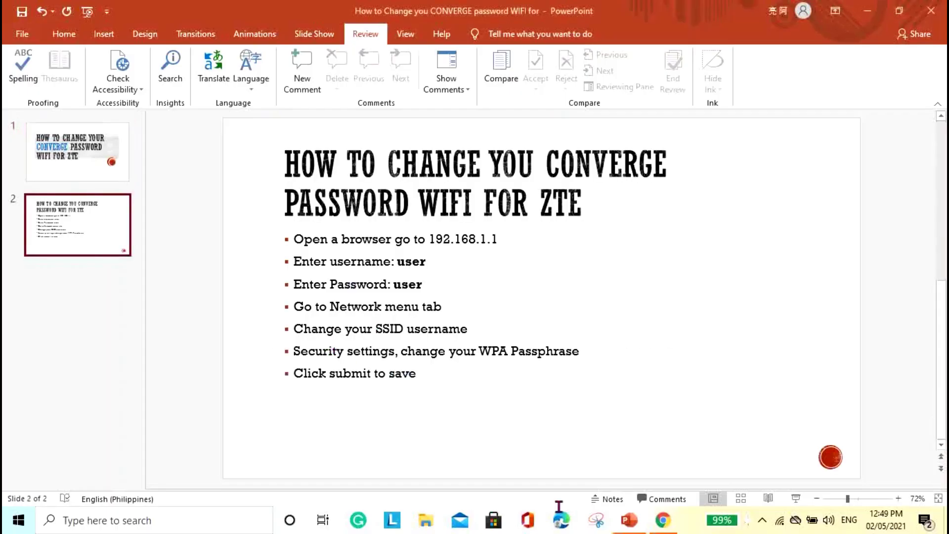
Scroll the Converge Wi-Fi guide and highlight the router addresses 192.168.100.1 and 192.168.1.1.
{"action": "left_click", "coordinate": [658, 530]}
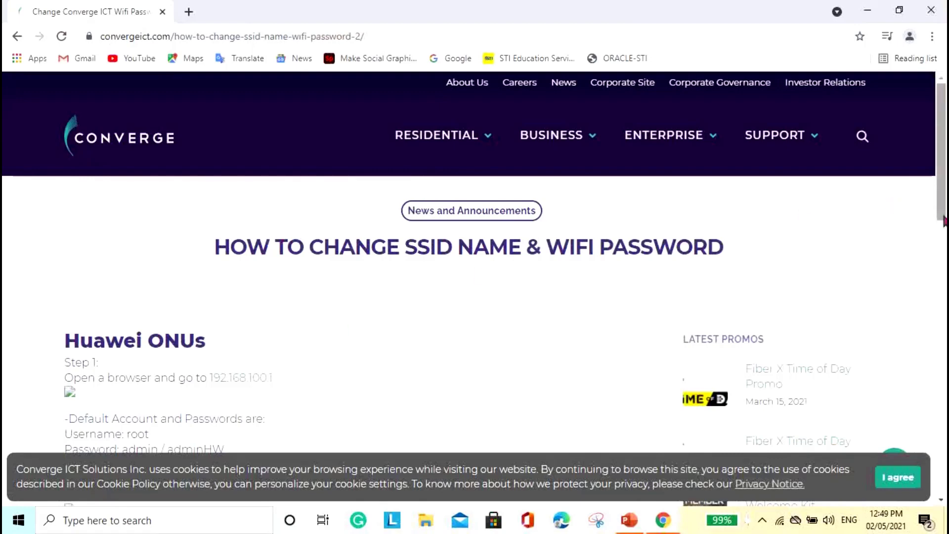
{"action": "left_click_drag", "start_coordinate": [943, 218], "coordinate": [942, 268]}
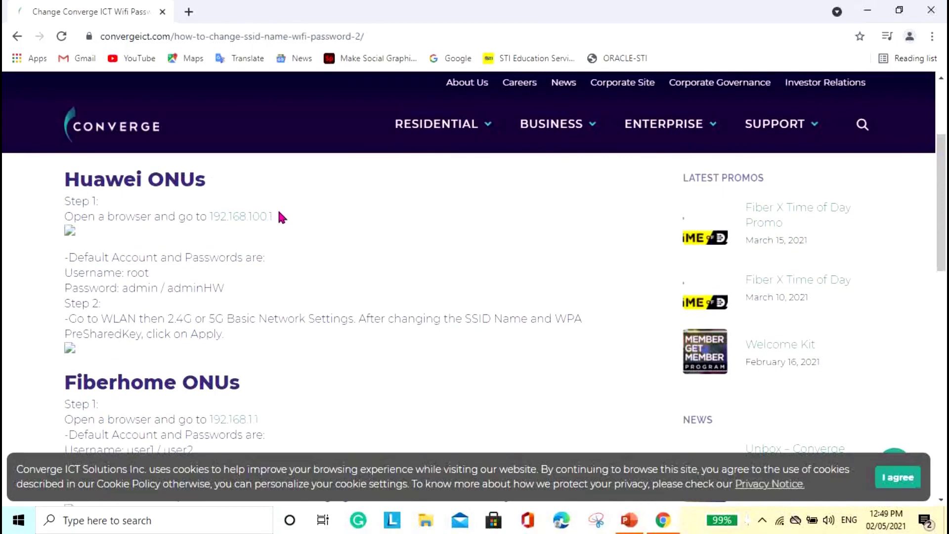
{"action": "left_click_drag", "start_coordinate": [279, 215], "coordinate": [207, 217]}
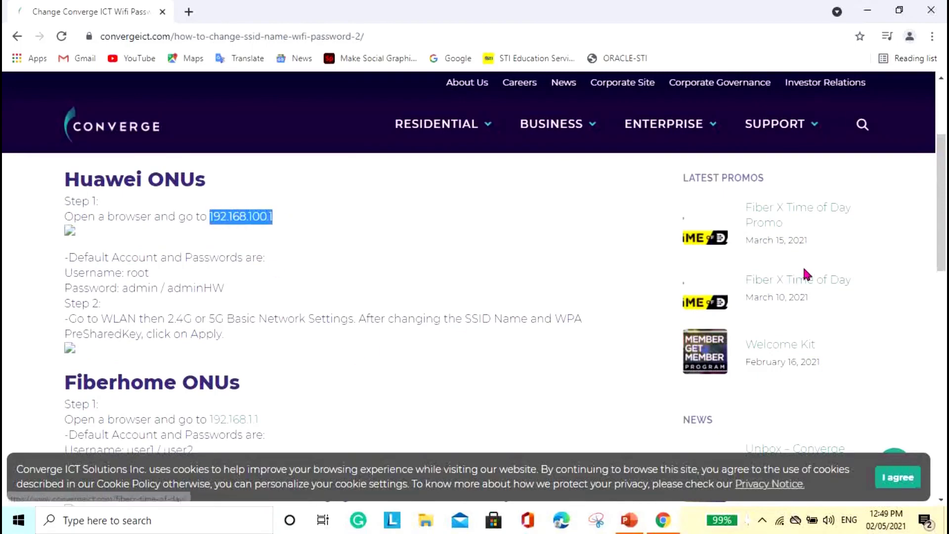
{"action": "scroll", "coordinate": [806, 275], "scroll_direction": "down", "scroll_amount": 5}
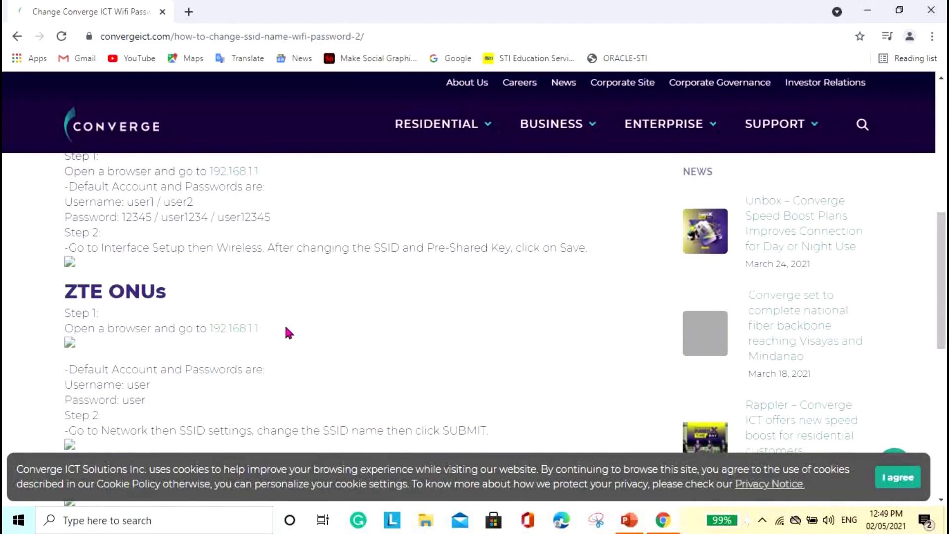
{"action": "left_click_drag", "start_coordinate": [279, 329], "coordinate": [193, 329]}
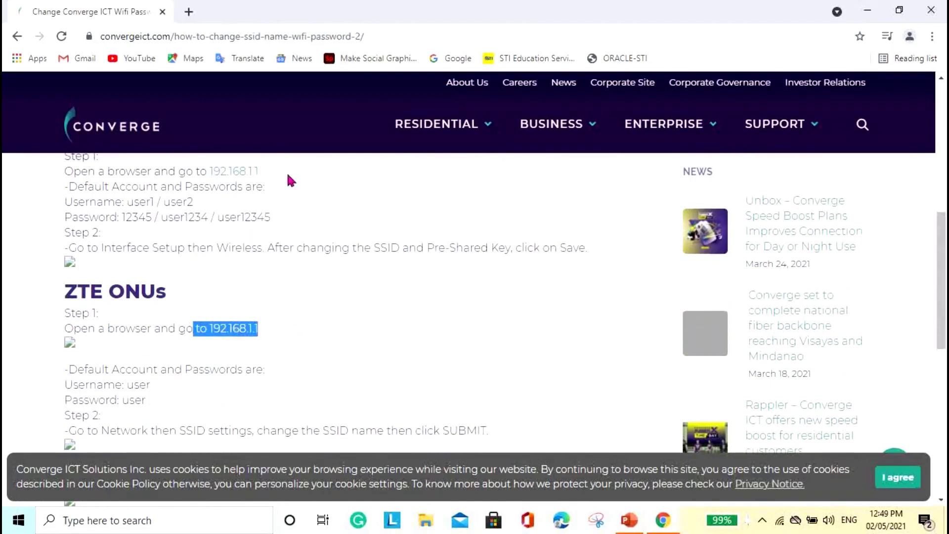
{"action": "left_click_drag", "start_coordinate": [286, 172], "coordinate": [208, 171]}
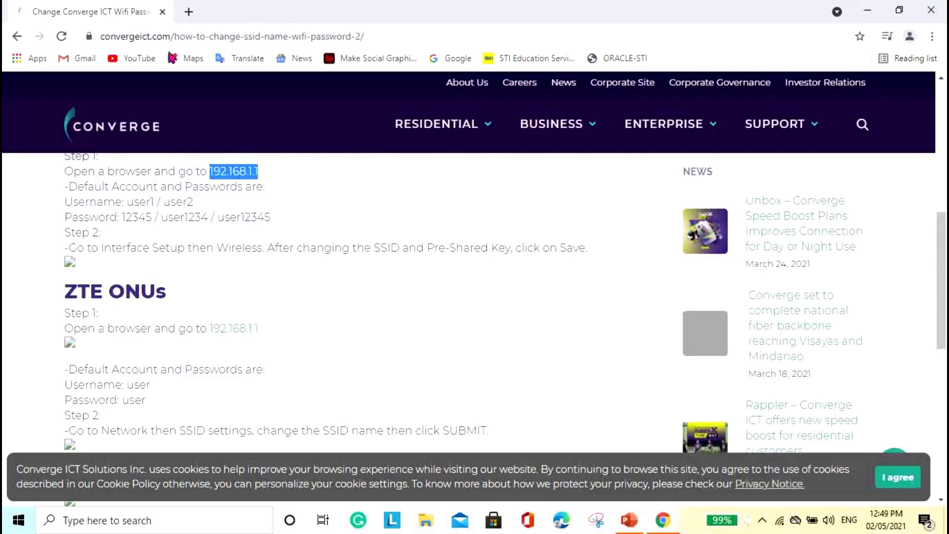
Load the router page at 192.168.1.1 in a new Chrome tab.
{"action": "left_click", "coordinate": [190, 12]}
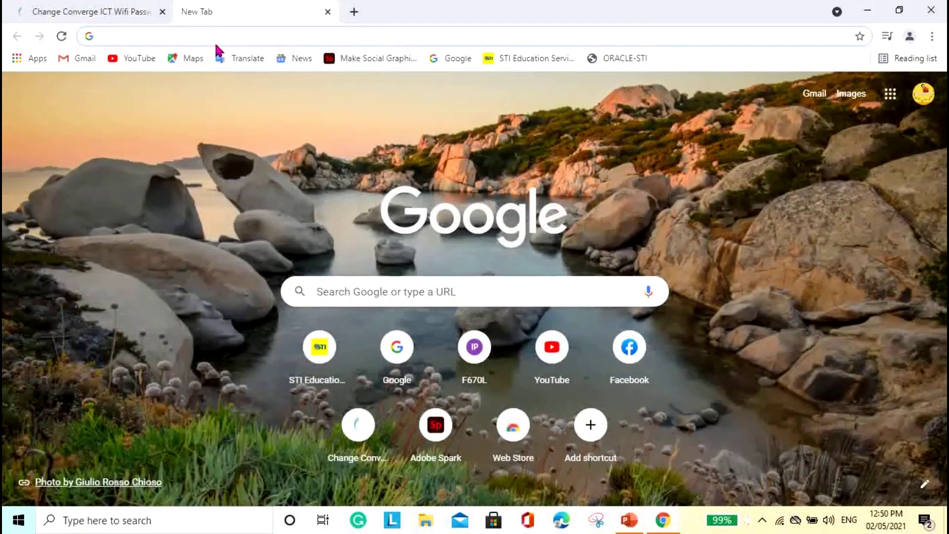
{"action": "type", "text": "1"}
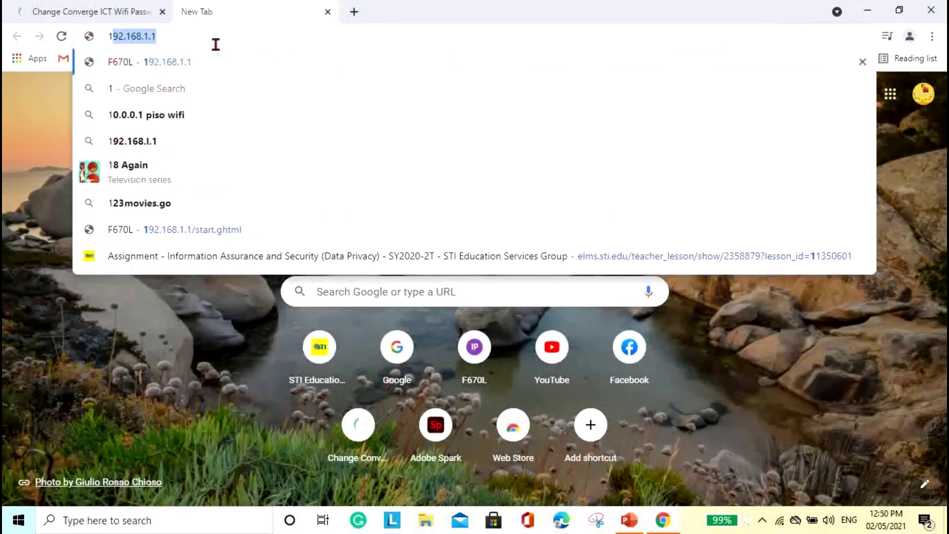
{"action": "type", "text": "92.168.1.1"}
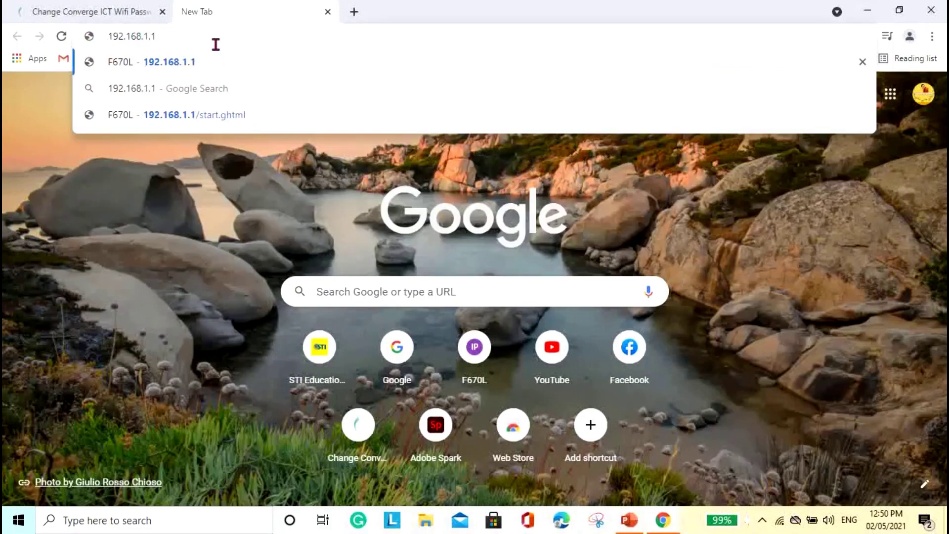
{"action": "key", "text": "Return"}
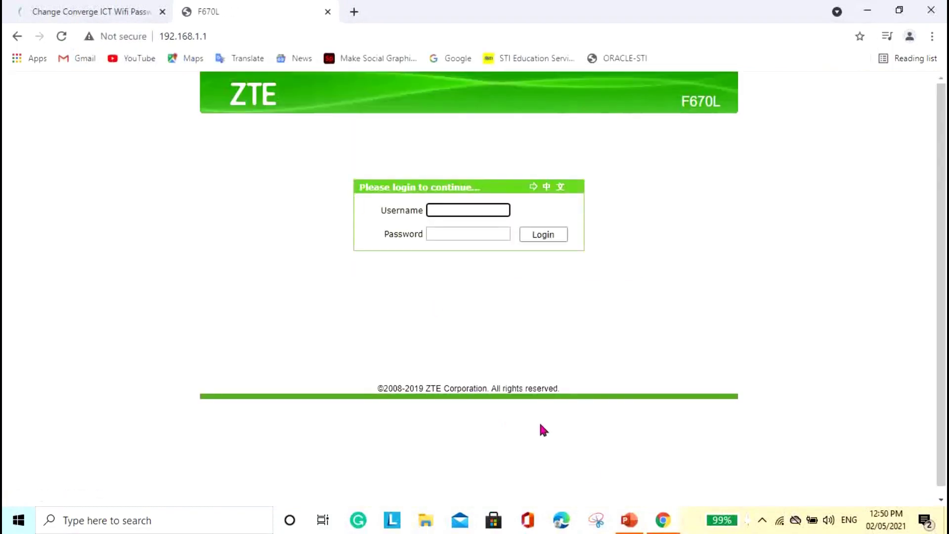
Highlight the default username and password on the guide's slide of steps.
{"action": "left_click", "coordinate": [629, 520]}
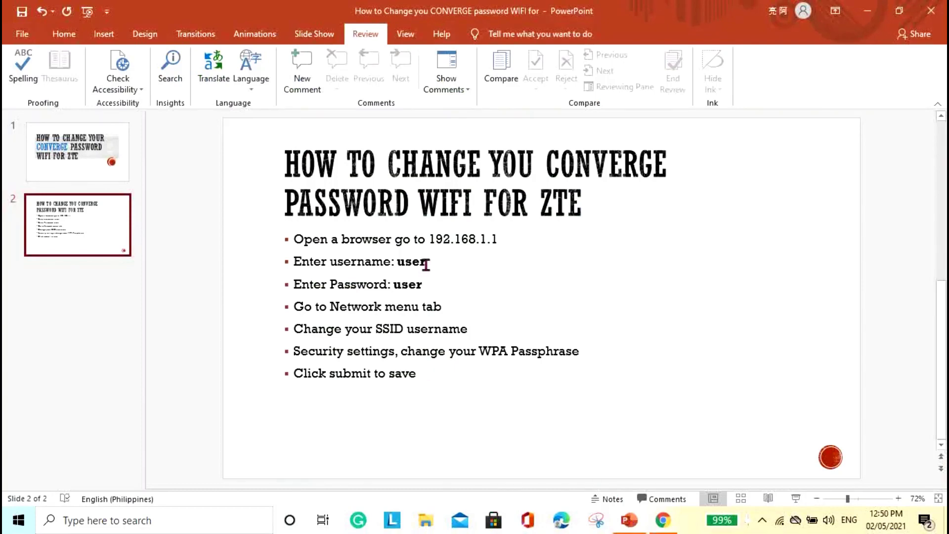
{"action": "double_click", "coordinate": [401, 263]}
{"action": "double_click", "coordinate": [422, 282]}
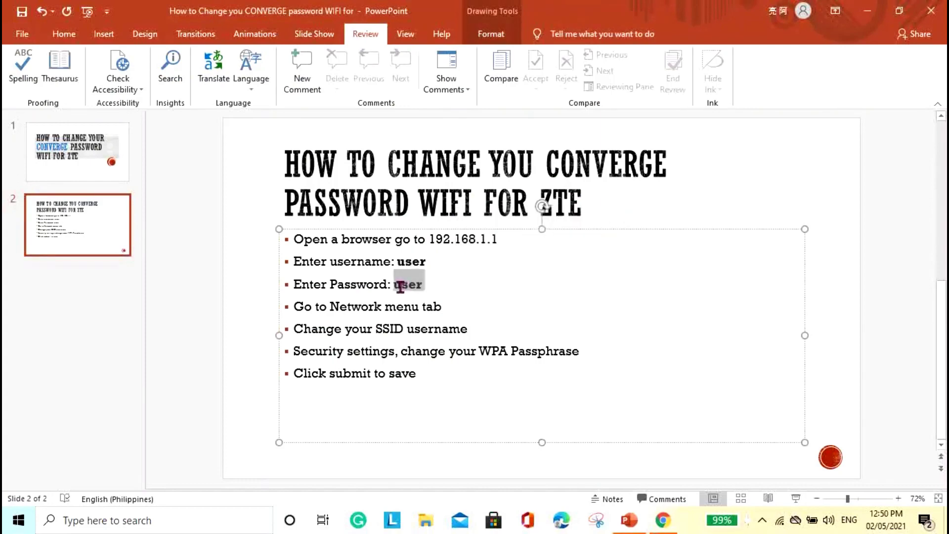
Log in to the ZTE F670L admin with the default username and password.
{"action": "left_click", "coordinate": [664, 523]}
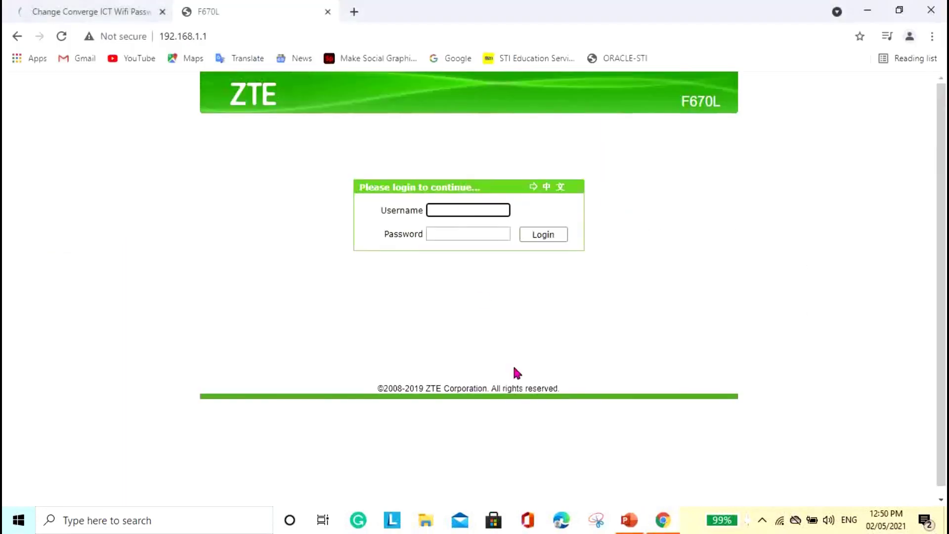
{"action": "type", "text": "user"}
{"action": "left_click", "coordinate": [468, 233]}
{"action": "type", "text": "user"}
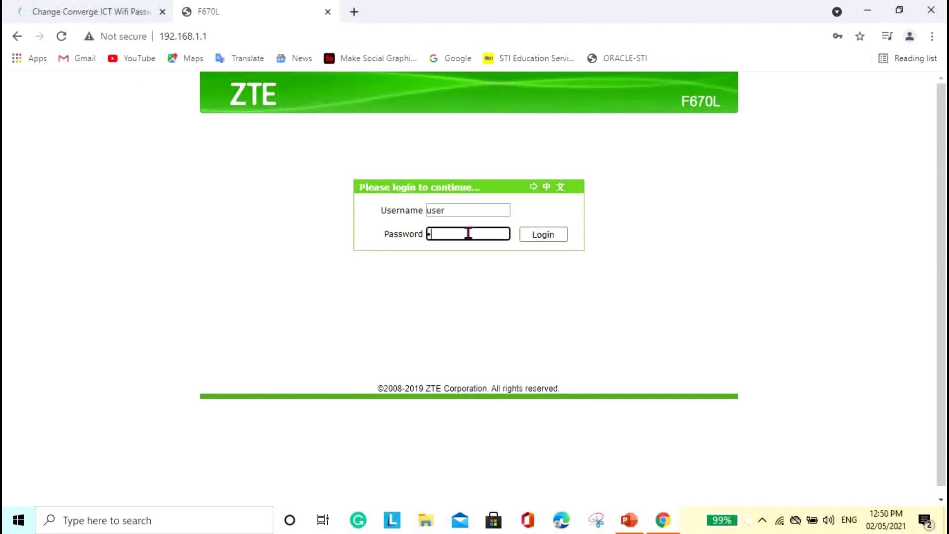
{"action": "left_click", "coordinate": [557, 236]}
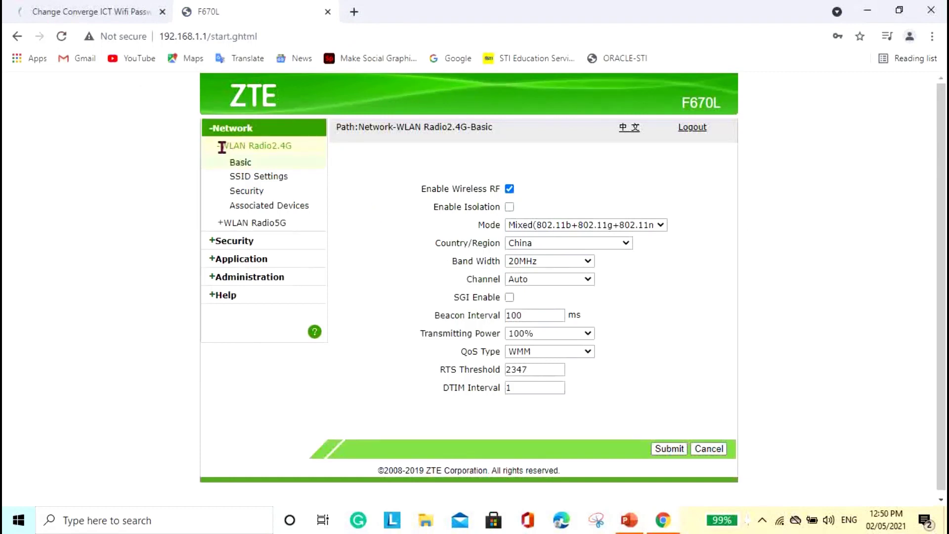
{"action": "left_click_drag", "start_coordinate": [221, 147], "coordinate": [295, 149]}
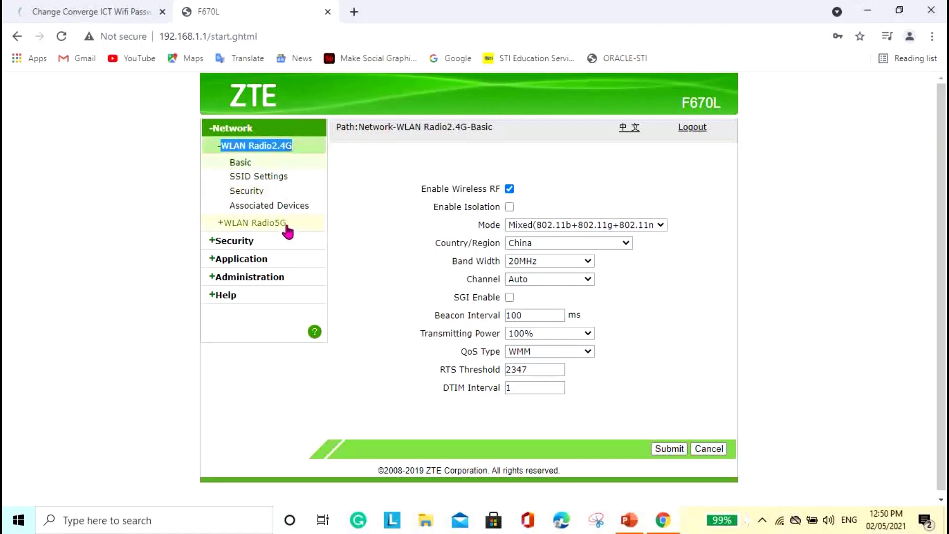
{"action": "left_click_drag", "start_coordinate": [286, 225], "coordinate": [244, 234]}
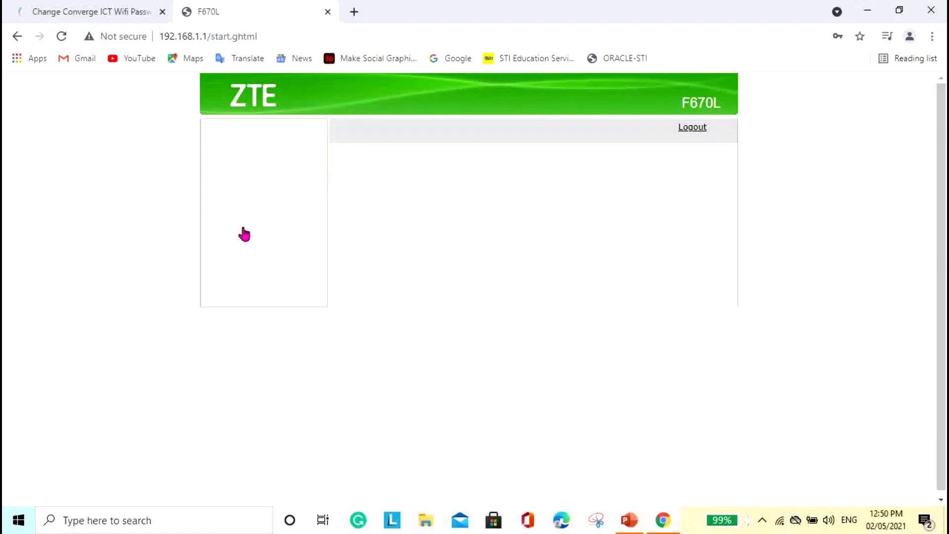
{"action": "left_click", "coordinate": [261, 148]}
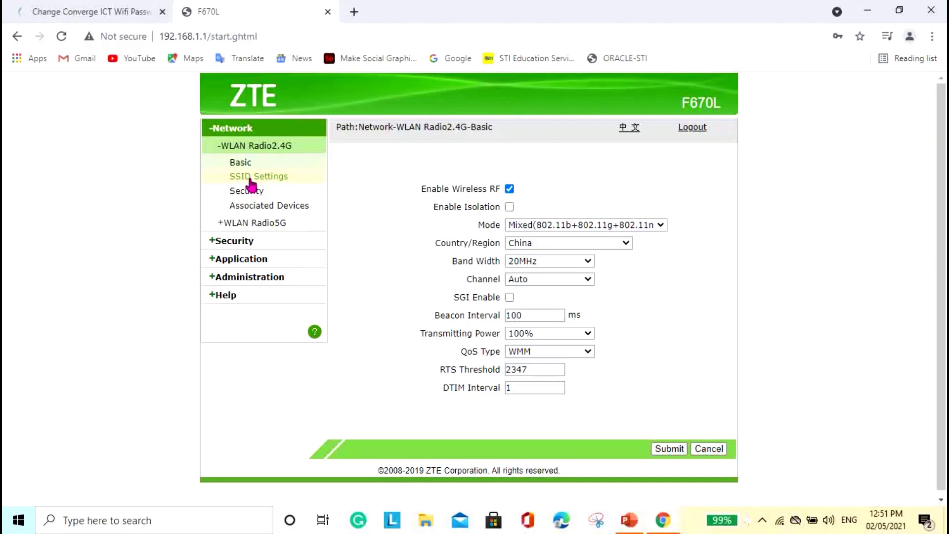
Show SSID1's 2.4G SSID Settings and select the current network name in SSID Name.
{"action": "left_click", "coordinate": [271, 182]}
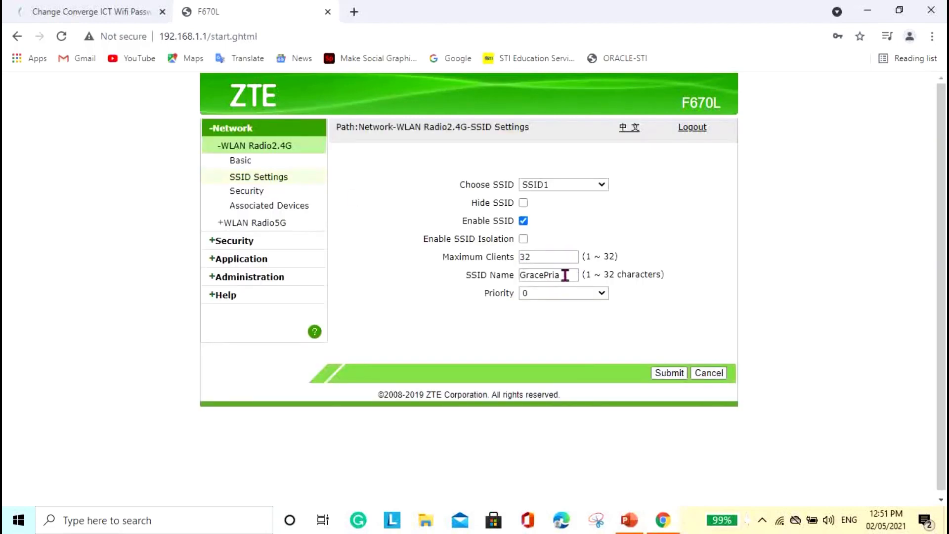
{"action": "left_click_drag", "start_coordinate": [565, 275], "coordinate": [522, 277]}
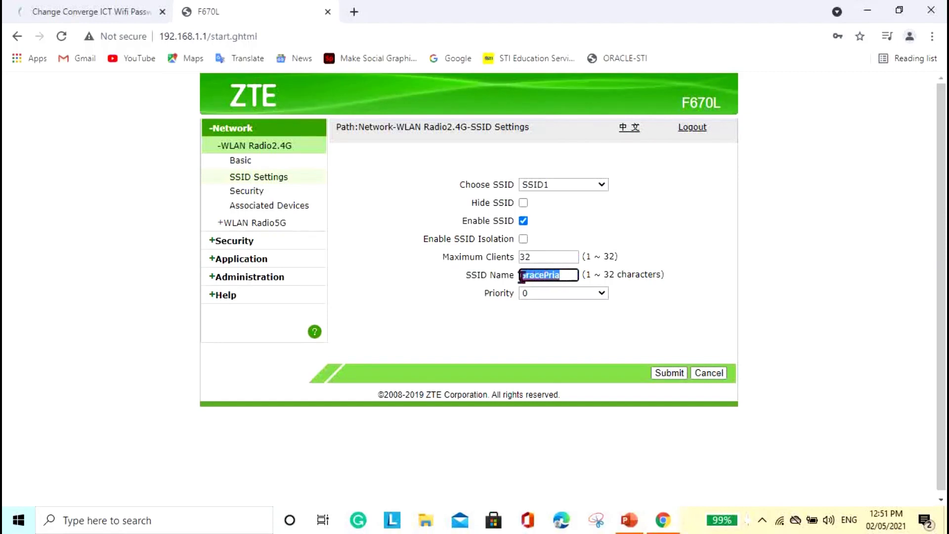
{"action": "left_click", "coordinate": [571, 276]}
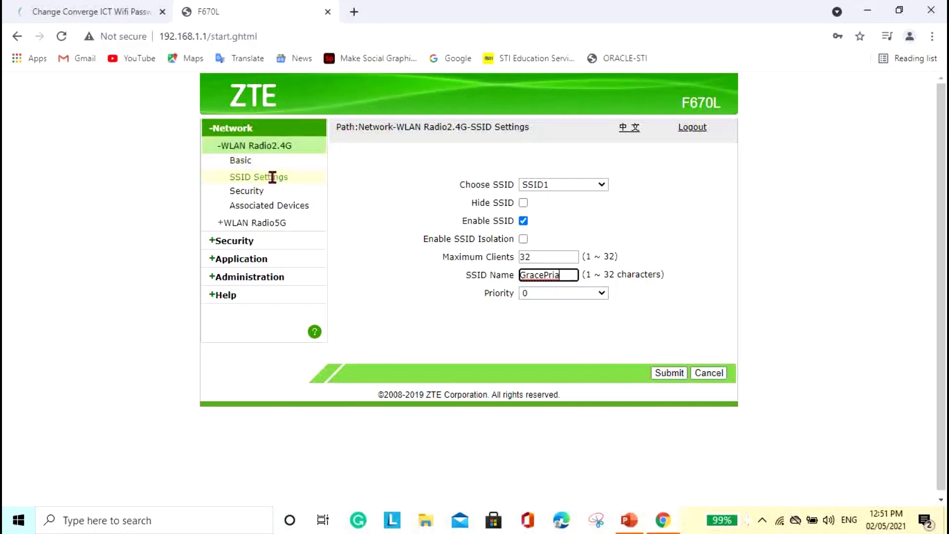
Show the WLAN Radio2.4G Security page with SSID1's WPA/WPA2-PSK passphrase field.
{"action": "left_click", "coordinate": [253, 197]}
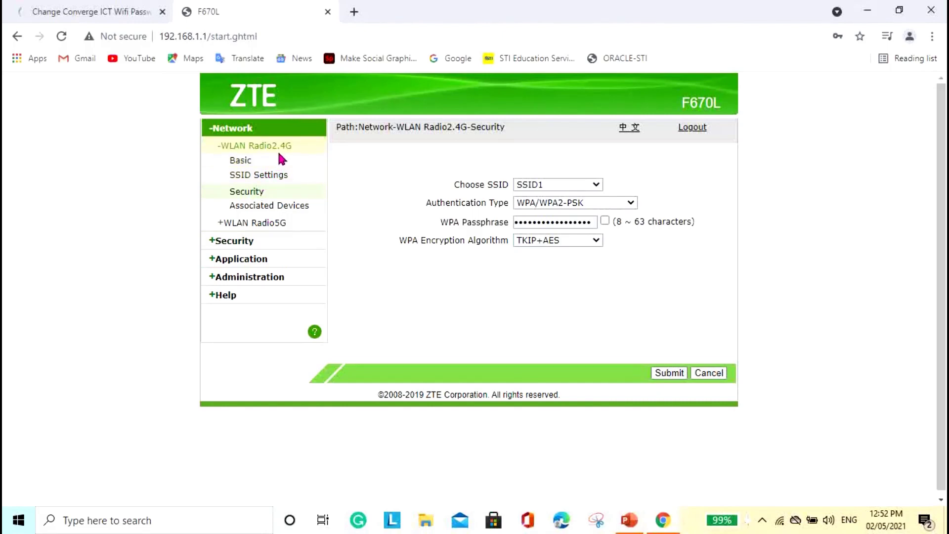
Expand WLAN Radio5G and edit SSID5's name on the SSID Settings page.
{"action": "left_click", "coordinate": [247, 223]}
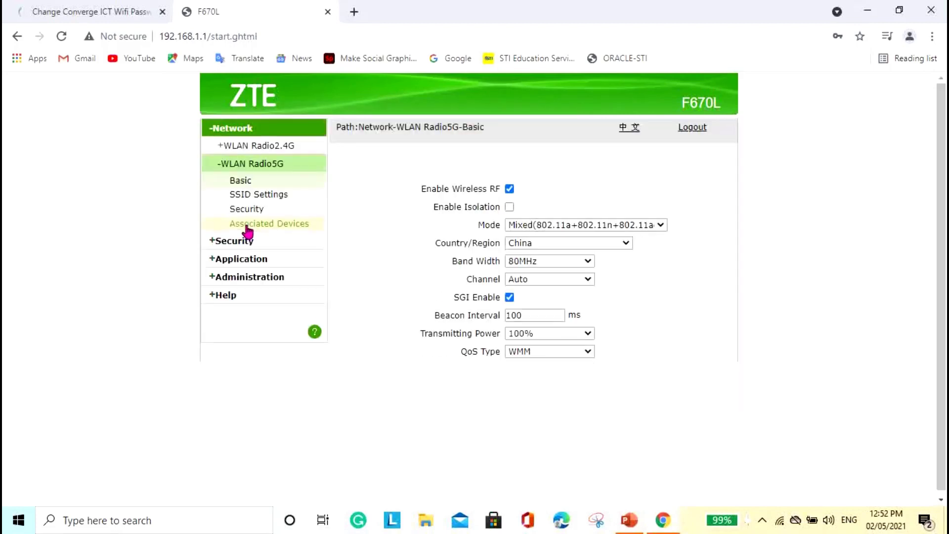
{"action": "left_click", "coordinate": [257, 196]}
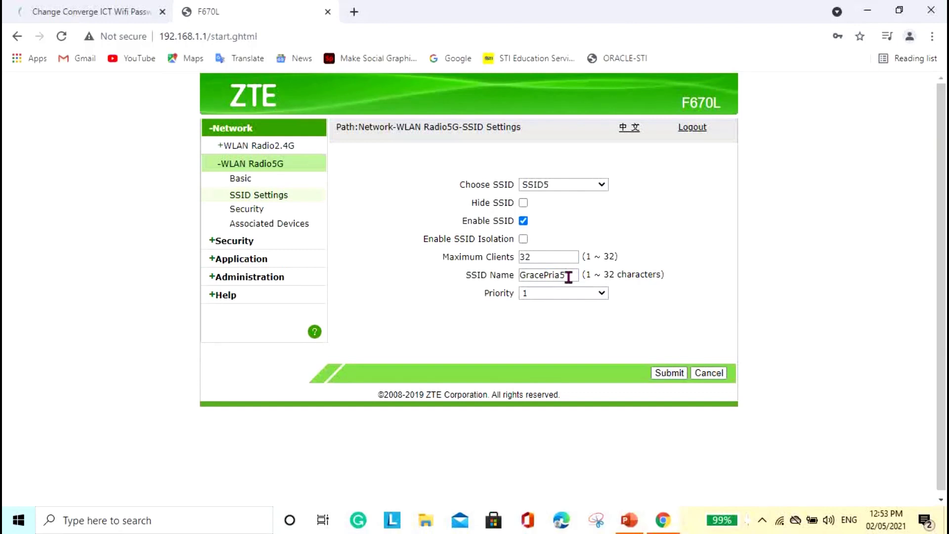
{"action": "left_click", "coordinate": [569, 275]}
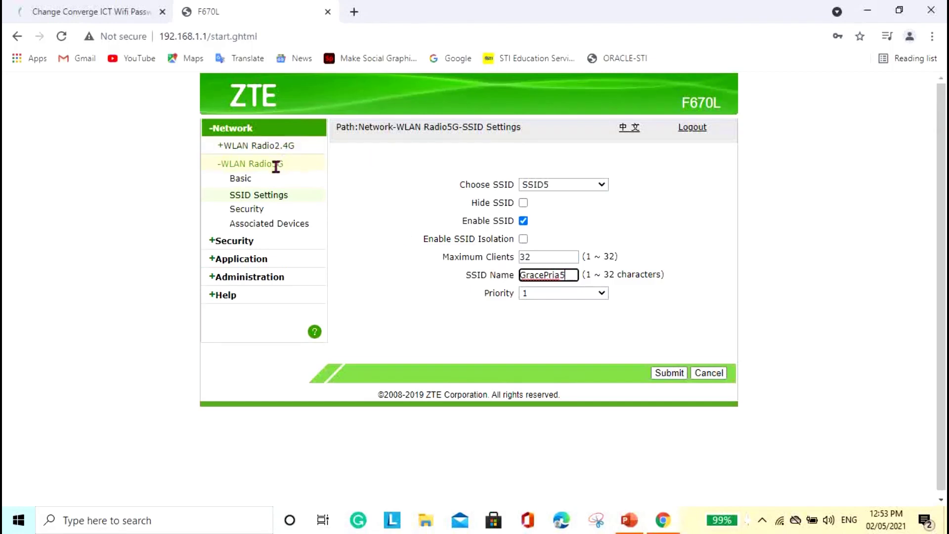
Submit the WPA/WPA2-PSK passphrase on SSID5's WLAN Radio5G Security page.
{"action": "left_click", "coordinate": [247, 209]}
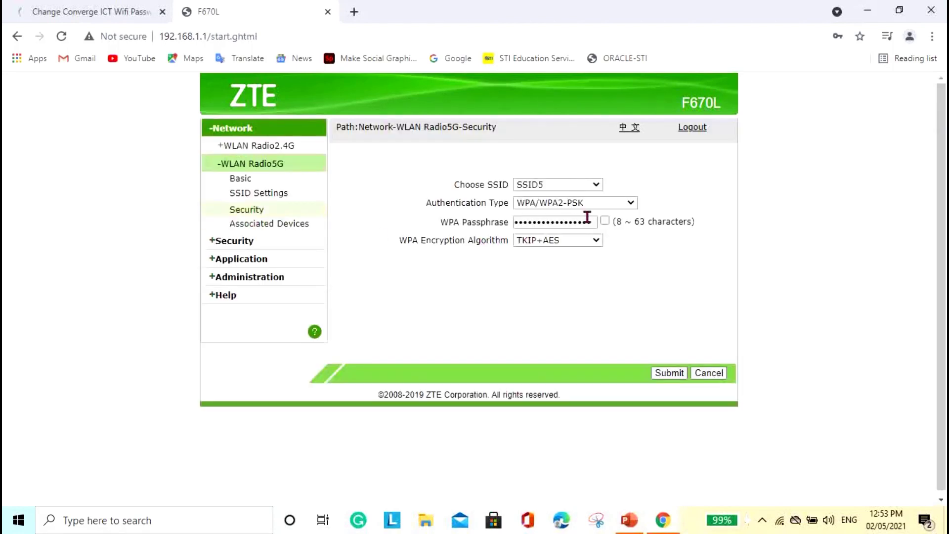
{"action": "left_click", "coordinate": [283, 164]}
{"action": "left_click", "coordinate": [667, 376]}
List the available Wi-Fi networks in Windows and select the renamed 5G network.
{"action": "left_click", "coordinate": [781, 521]}
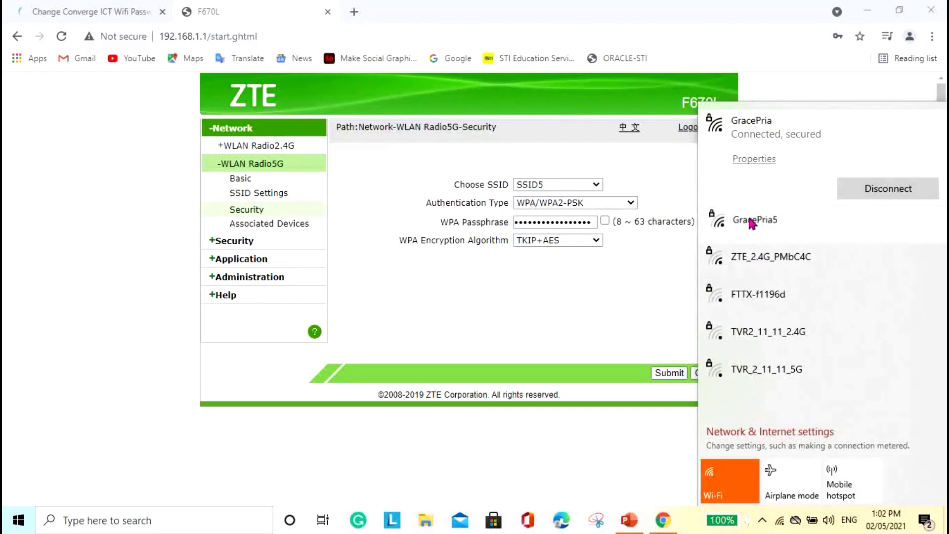
{"action": "left_click", "coordinate": [719, 219]}
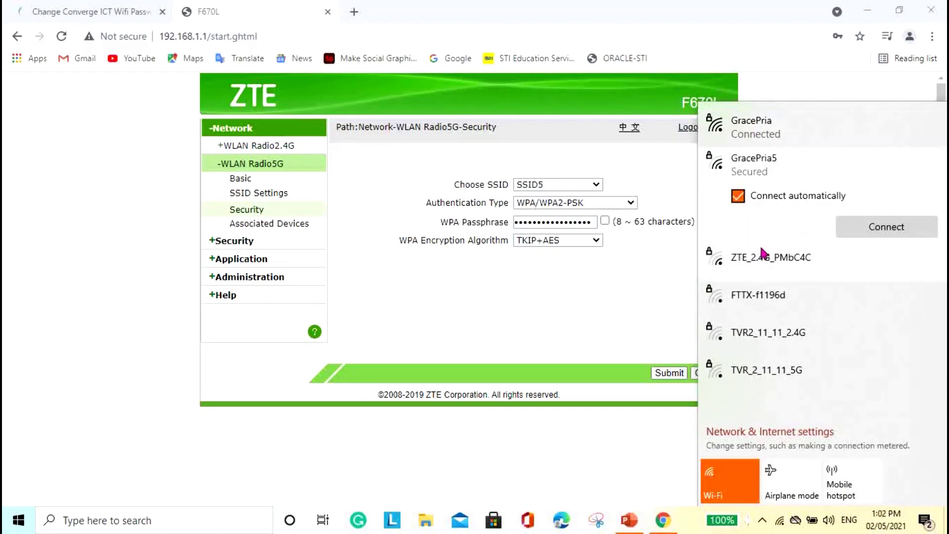